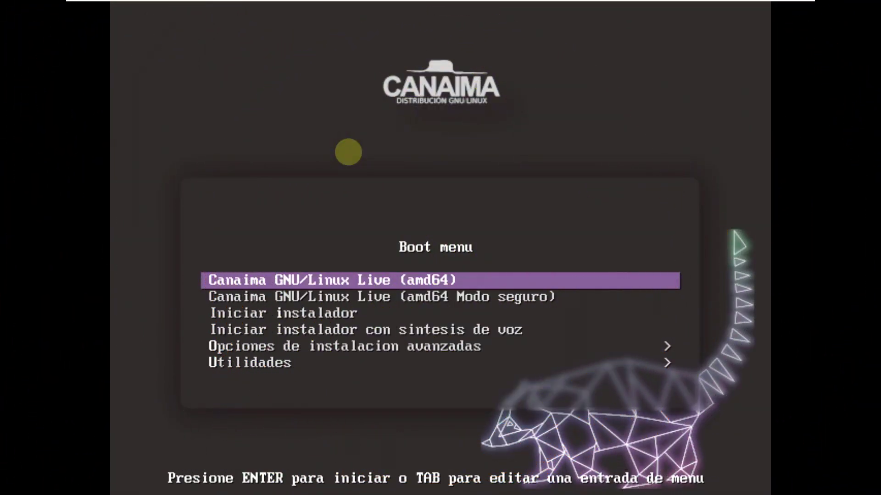
Look at the installer and Utilidades entries, then boot Canaima GNU/Linux Live (amd64)
key("Down")
key("Down")
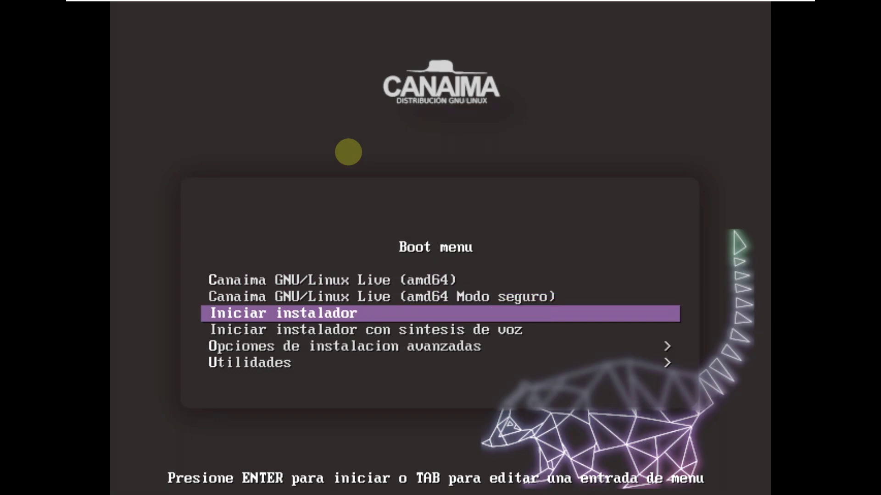
key("Up")
key("Up")
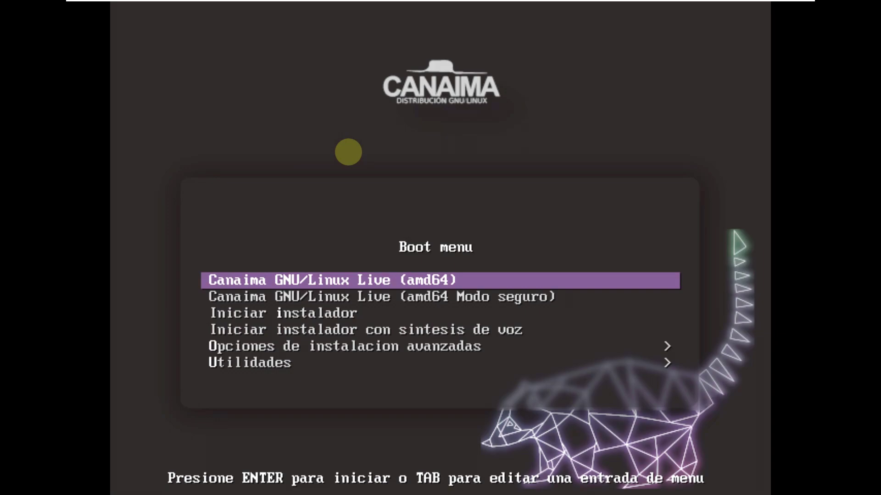
key("Down")
key("Down")
key("Down")
key("Down")
key("Down")
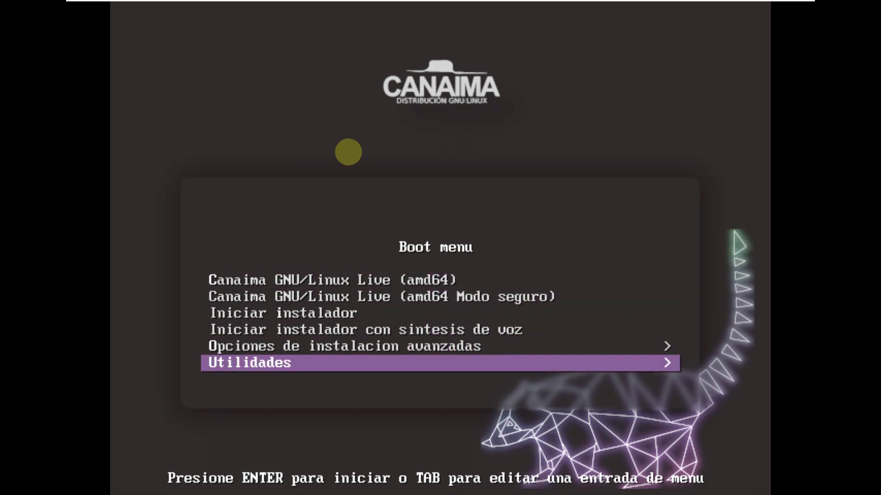
key("Up")
key("Up")
key("Up")
key("Up")
key("Up")
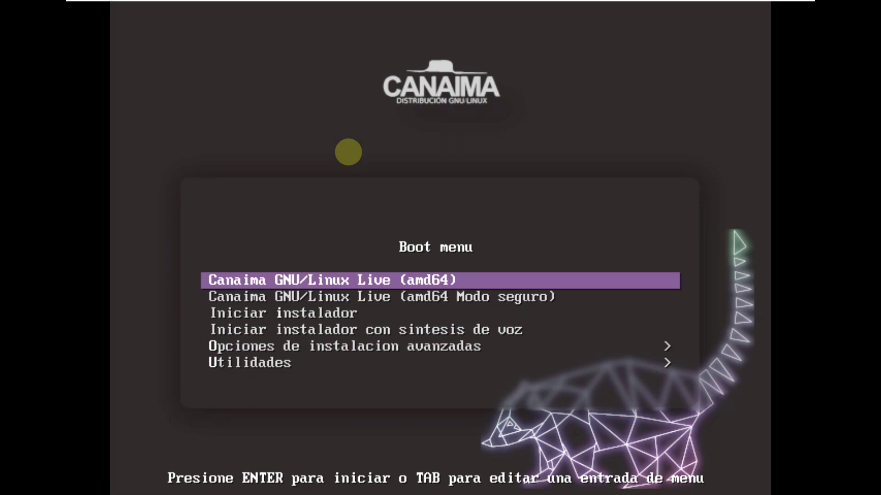
key("Return")
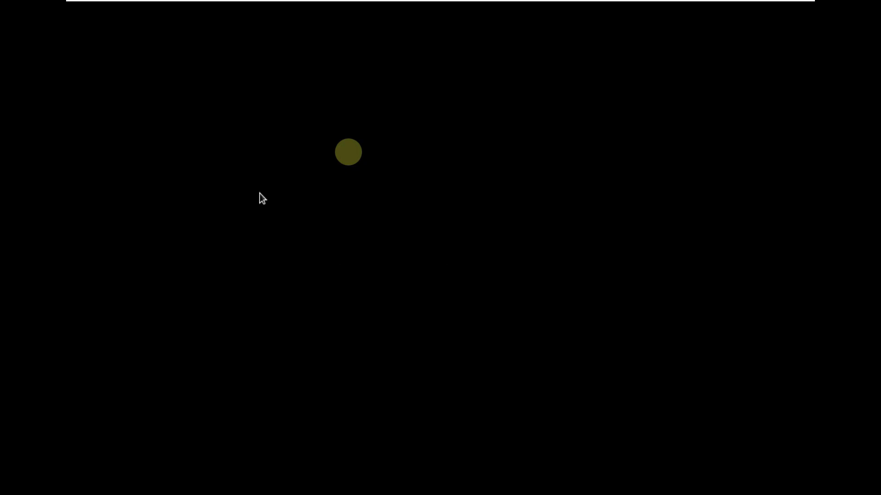
Wait for the live boot to finish and click the loaded Xfce desktop
left_click(560, 254)
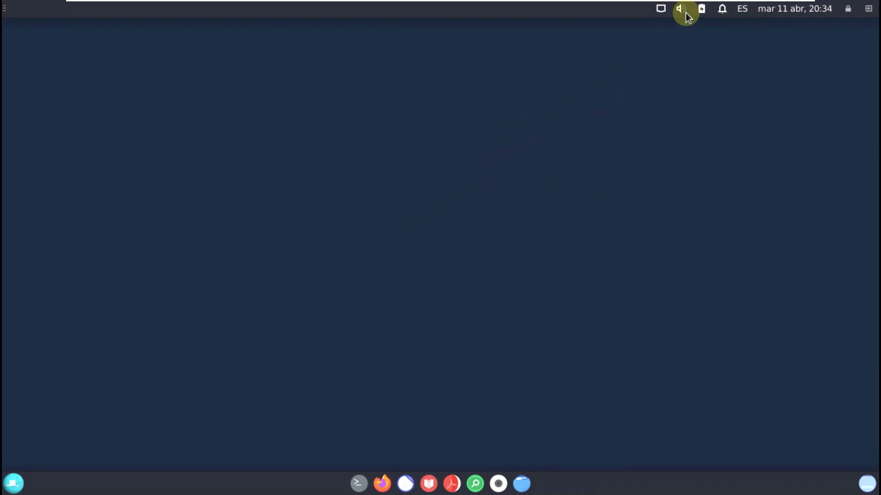
Leave VMware full-screen view and open the Xfce applications menu
left_click(380, 6)
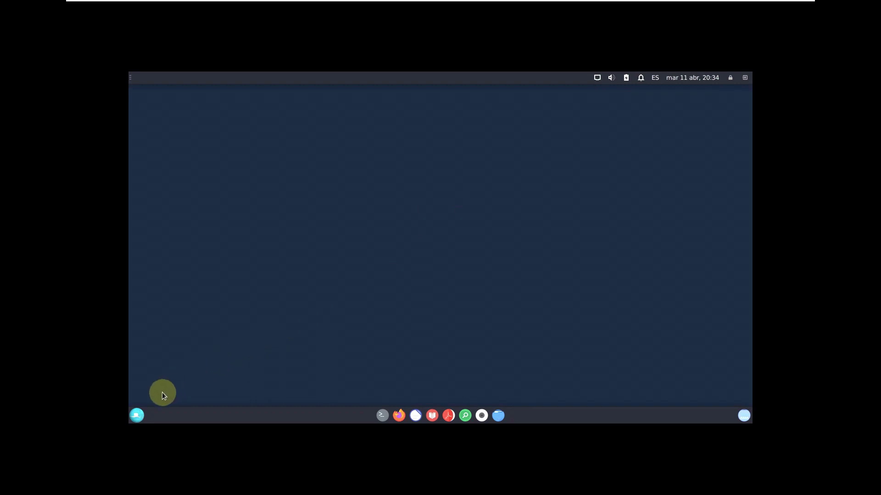
left_click(137, 416)
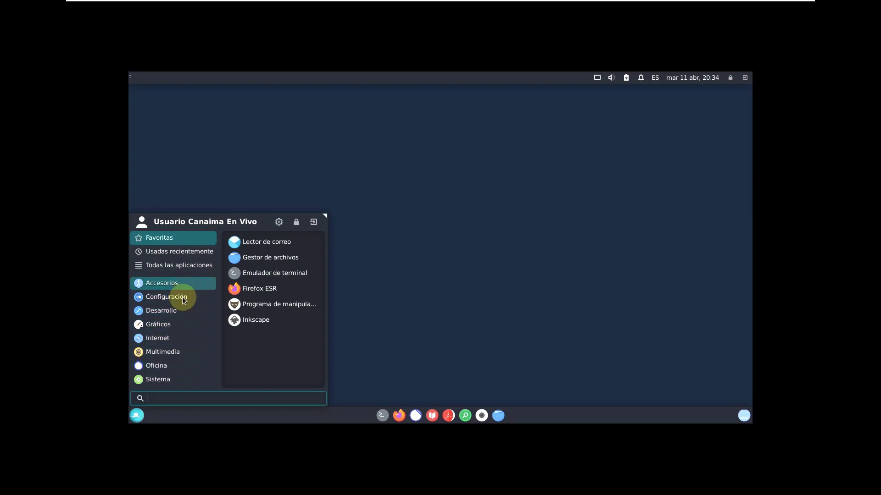
Widen the menu and browse the Sistema, Oficina, Multimedia, Internet, Gráficos and Desarrollo categories
left_click(189, 377)
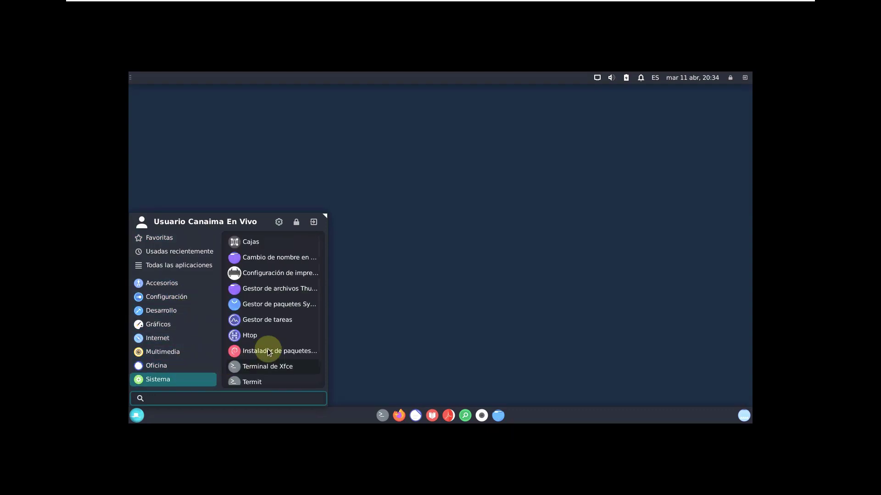
left_click_drag(324, 217, 505, 159)
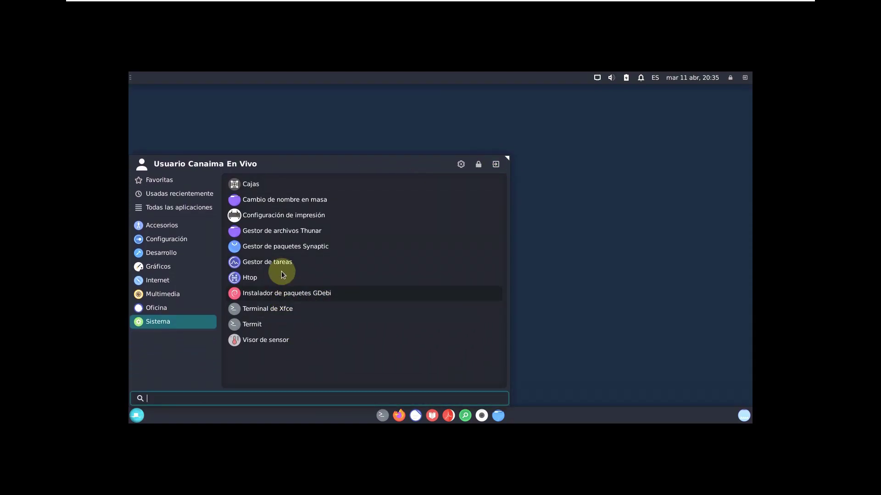
left_click(199, 307)
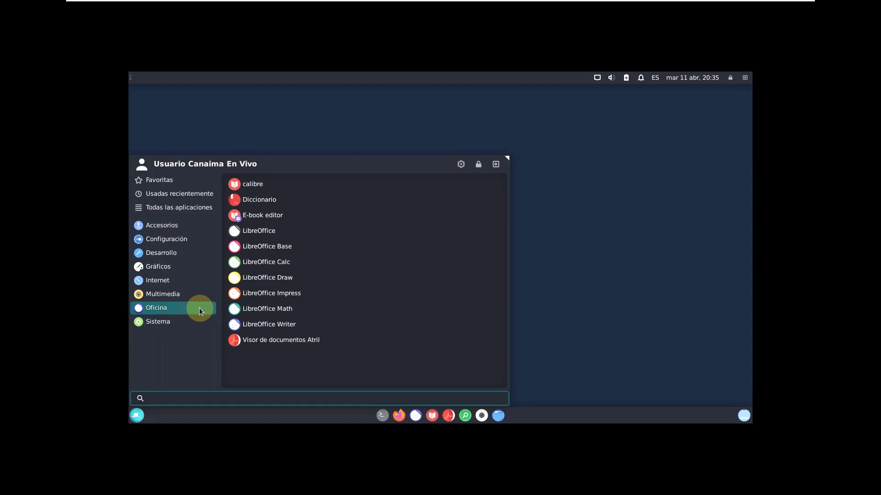
left_click(197, 292)
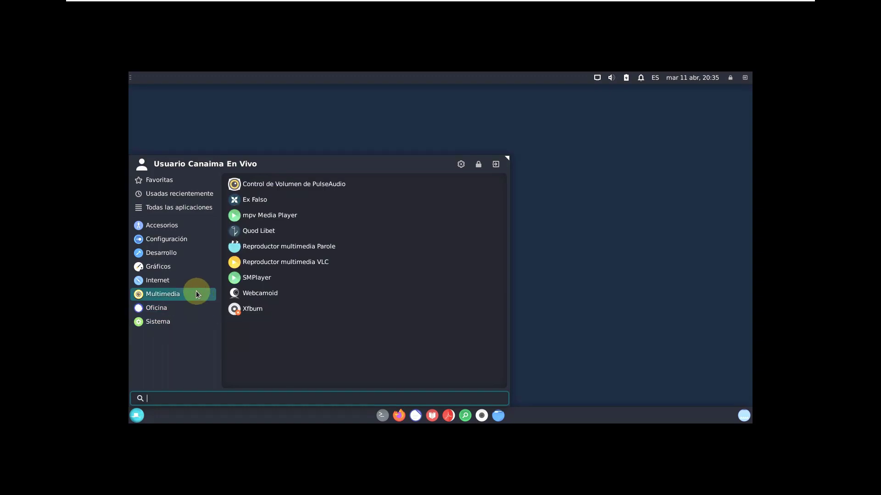
left_click(191, 282)
left_click(192, 271)
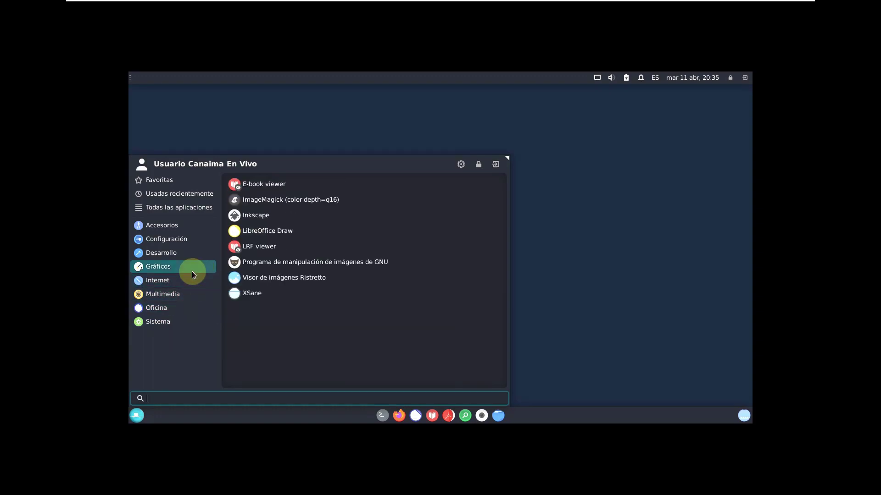
left_click(189, 253)
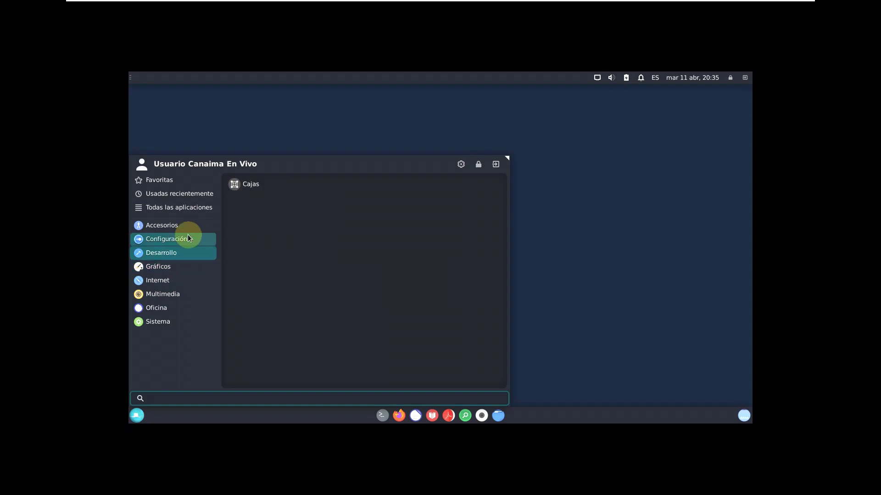
Launch Pantalla display settings from the Configuración category
left_click(189, 238)
scroll(325, 224, "down", 3)
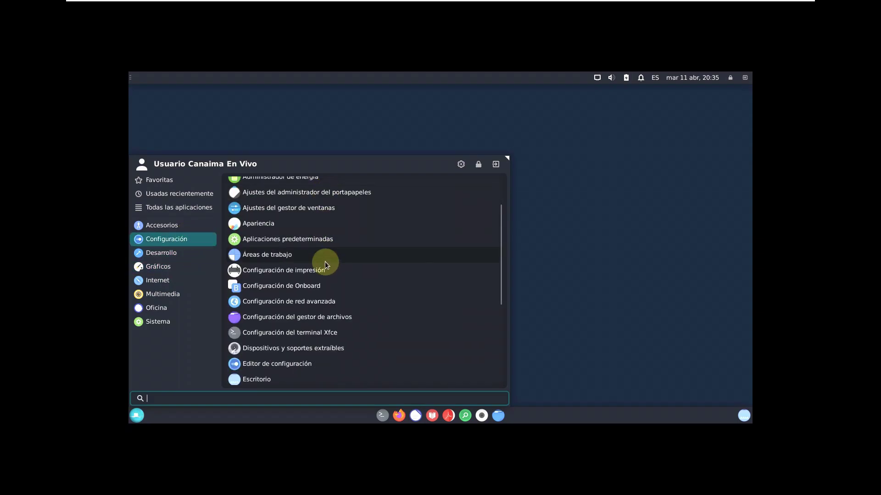
scroll(306, 358, "down", 2)
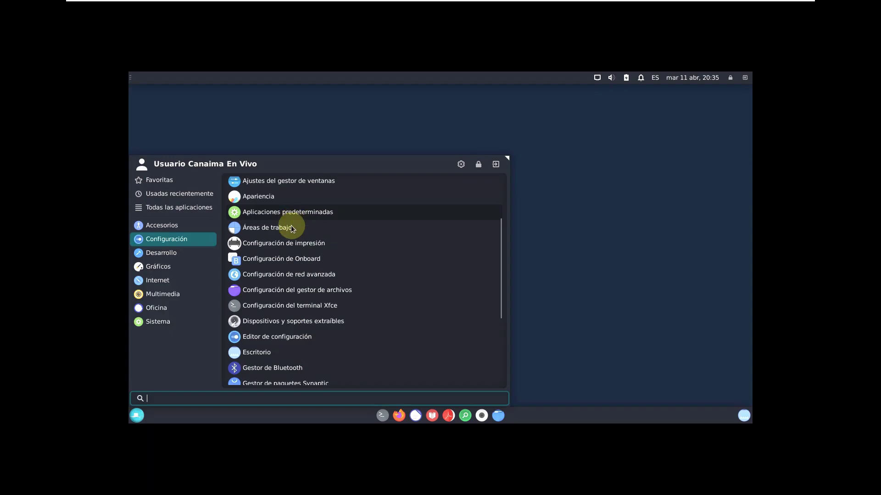
scroll(294, 356, "down", 4)
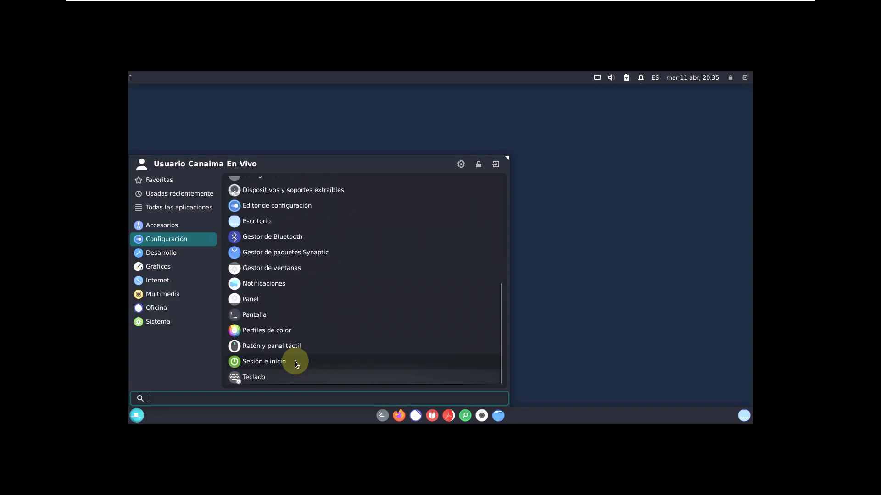
left_click(306, 314)
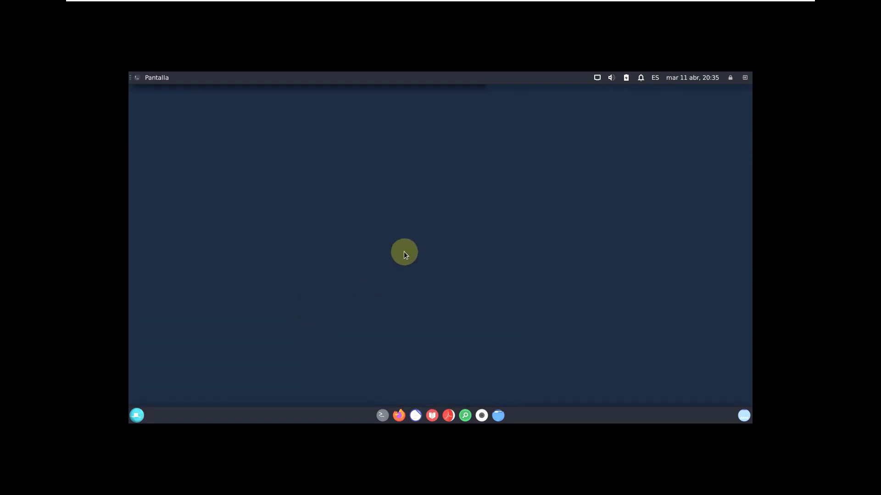
Switch Virtual1 to 1360x768, apply it and keep the new configuration
left_click(429, 158)
scroll(431, 179, "up", 4)
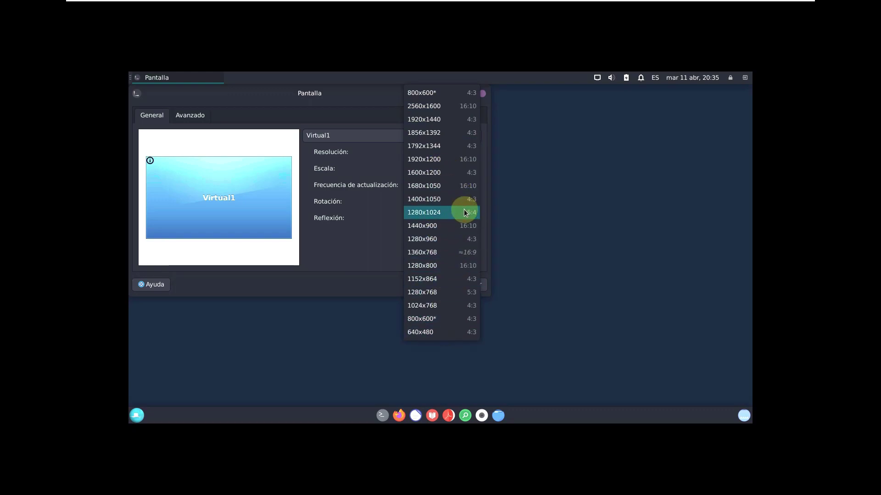
left_click(460, 253)
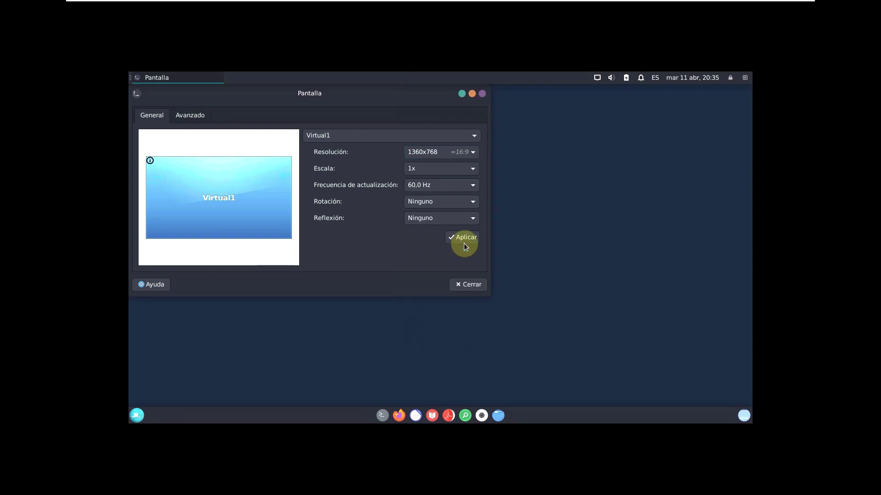
left_click_drag(402, 99, 525, 118)
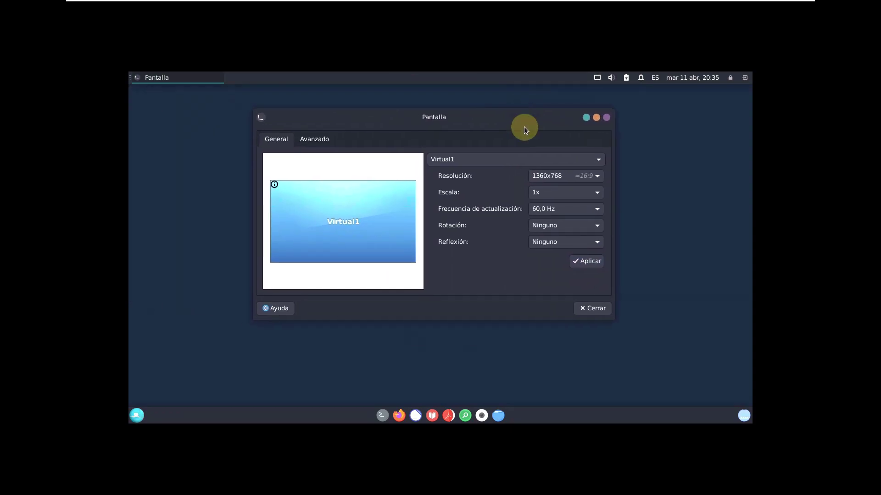
left_click(580, 262)
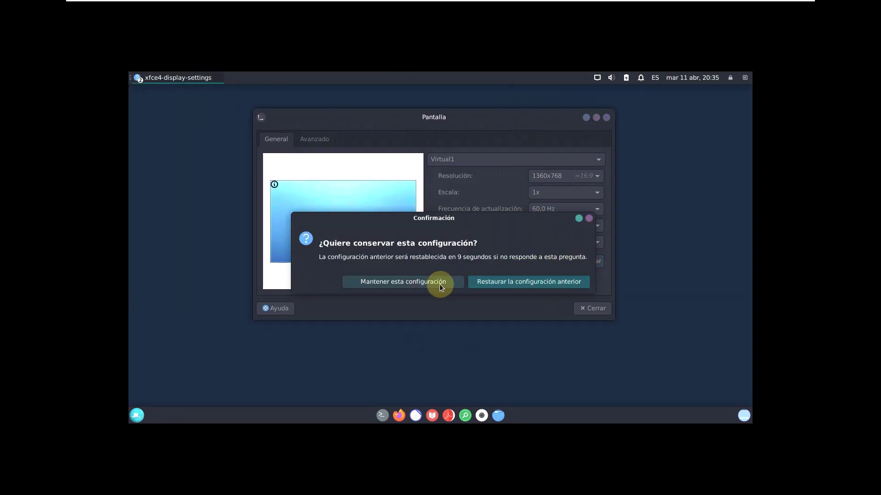
left_click(439, 285)
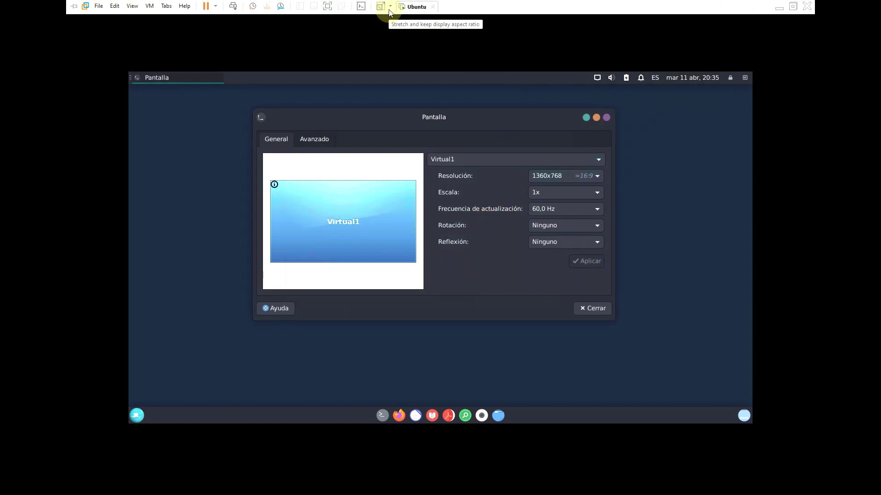
Set VMware's guest display to Keep Aspect Ratio Stretch
left_click(390, 10)
left_click(407, 19)
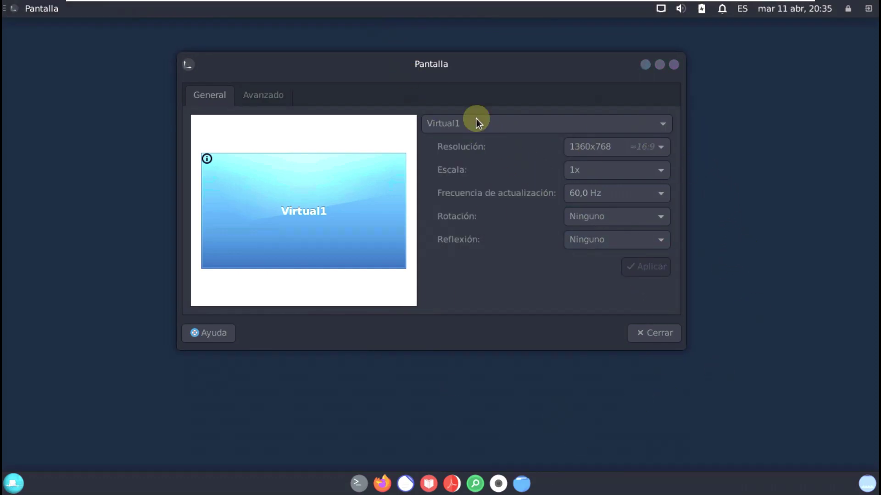
left_click(450, 68)
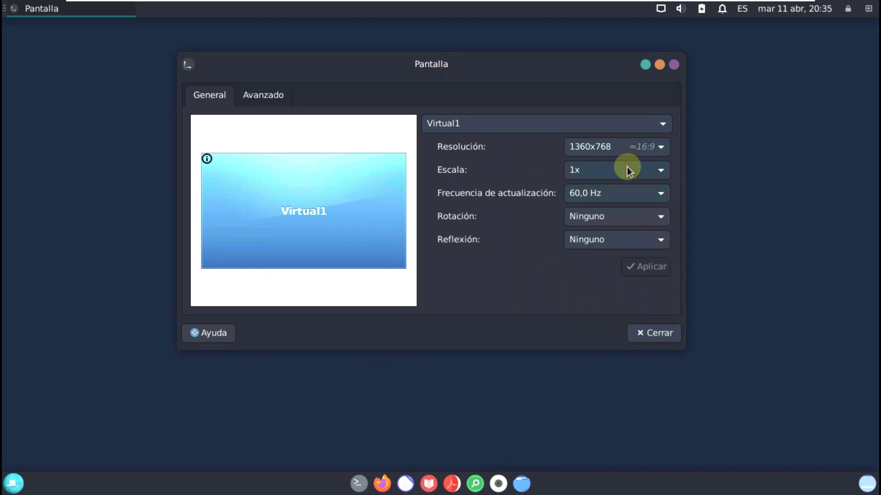
Dismiss the Resolución list unchanged and close the Pantalla window
left_click(614, 147)
scroll(618, 233, "up", 3)
scroll(618, 233, "up", 3)
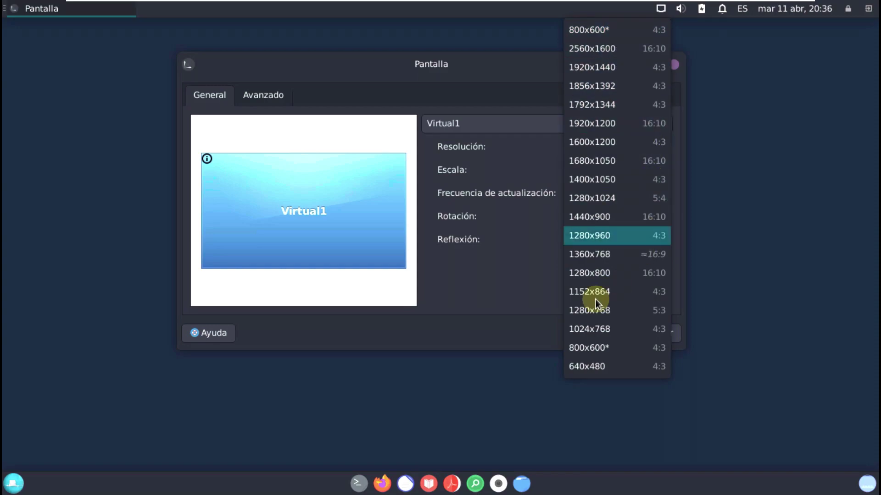
left_click(502, 301)
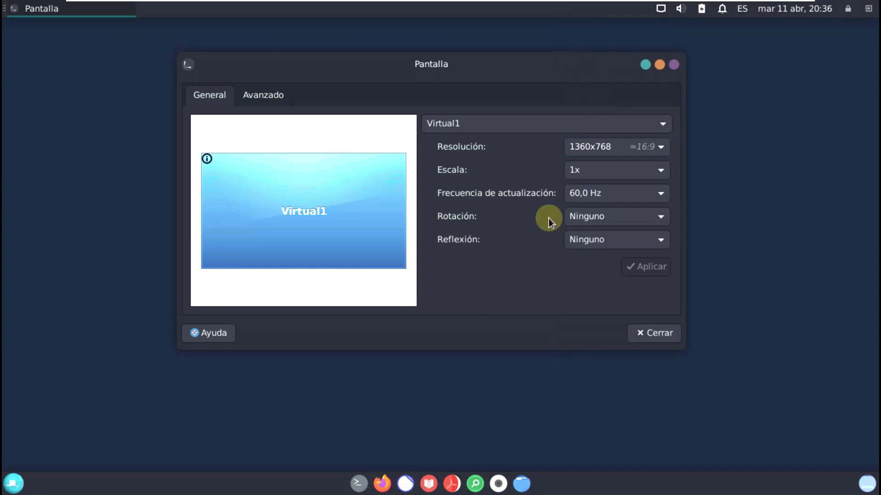
left_click(675, 65)
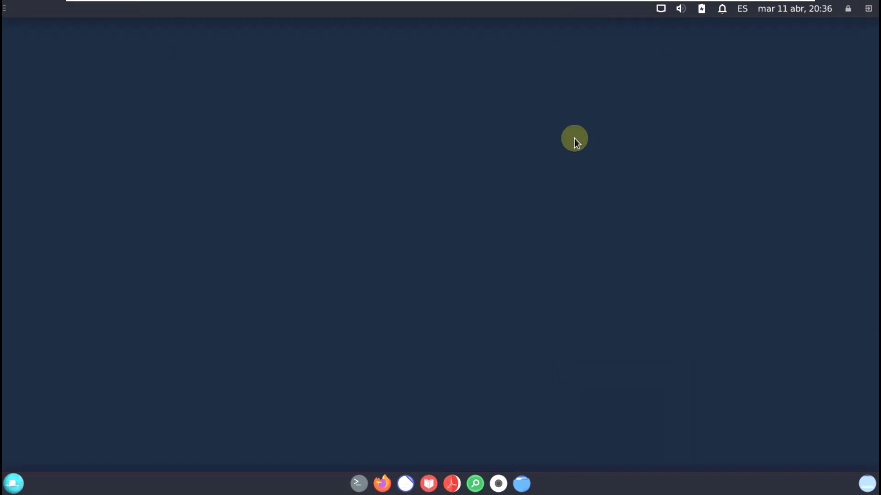
Open Gestor de tareas from the Sistema menu, centre it and maximize it
left_click(21, 477)
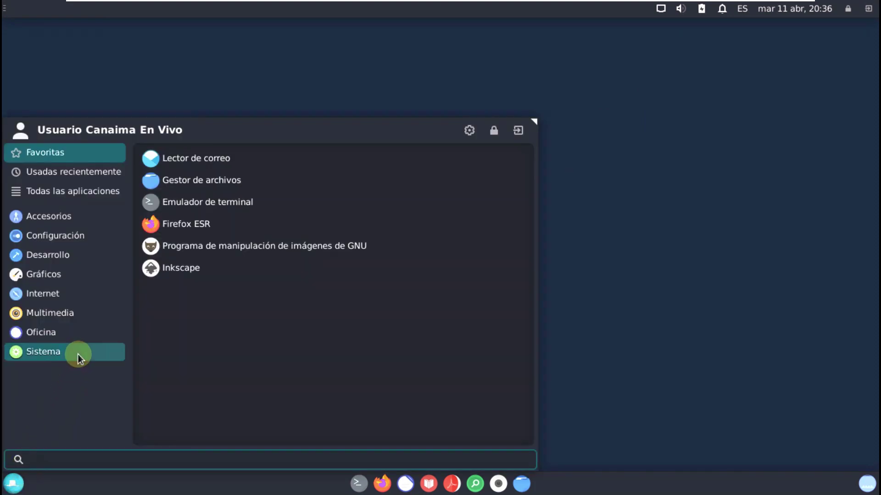
left_click(78, 354)
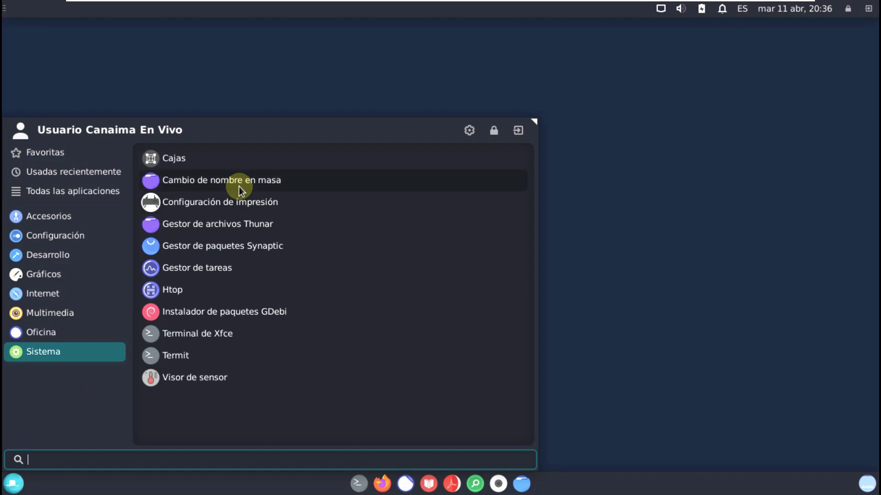
left_click(230, 269)
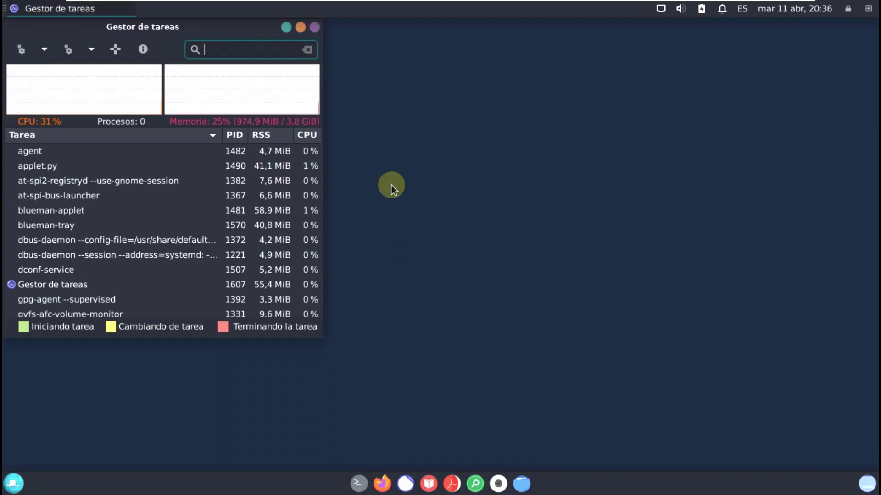
left_click_drag(230, 28, 489, 59)
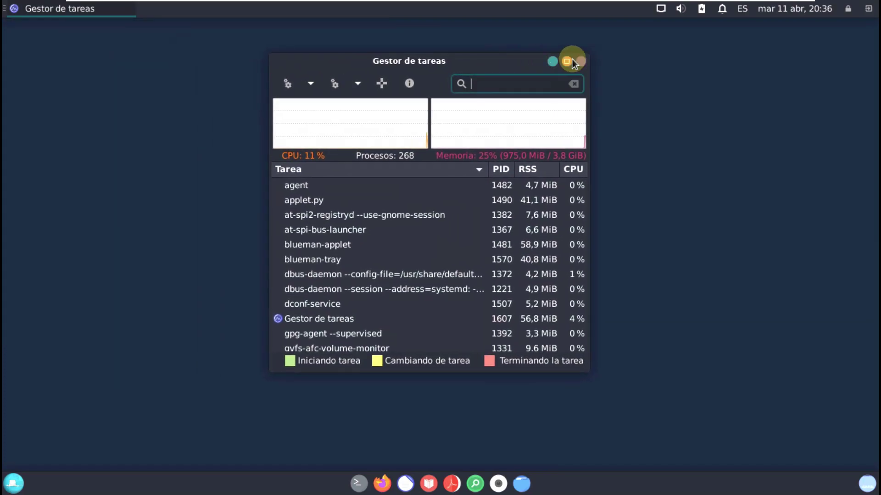
left_click(567, 61)
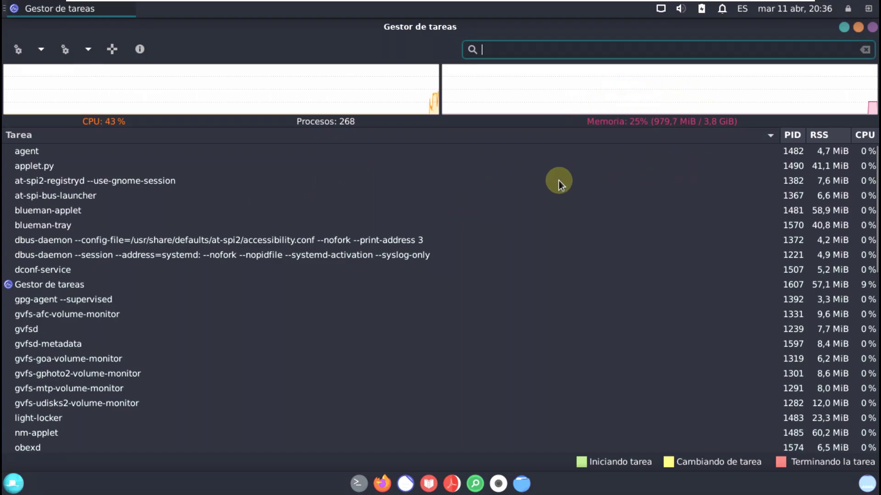
Check the task manager's About box, showing version 1.4.0
left_click(139, 50)
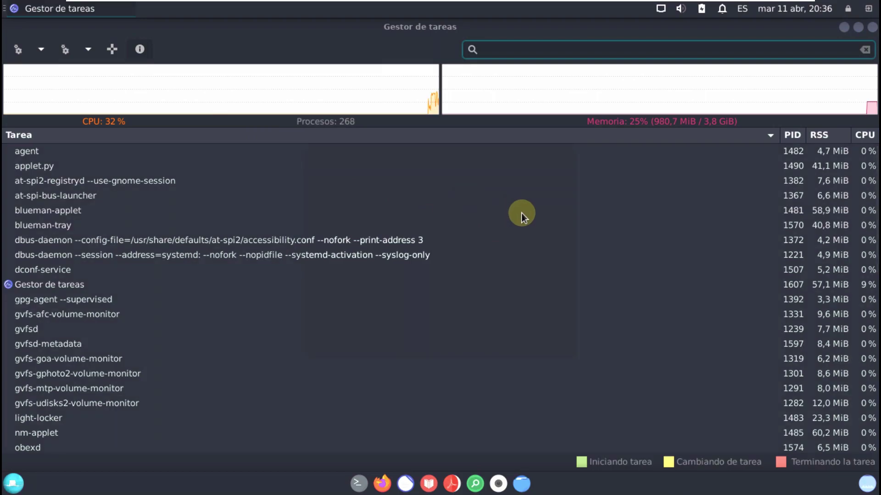
left_click_drag(456, 292, 425, 292)
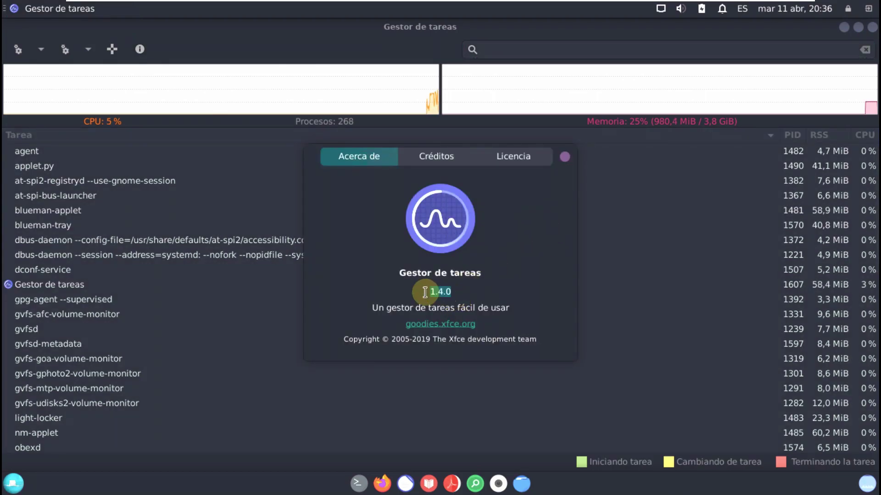
left_click(564, 157)
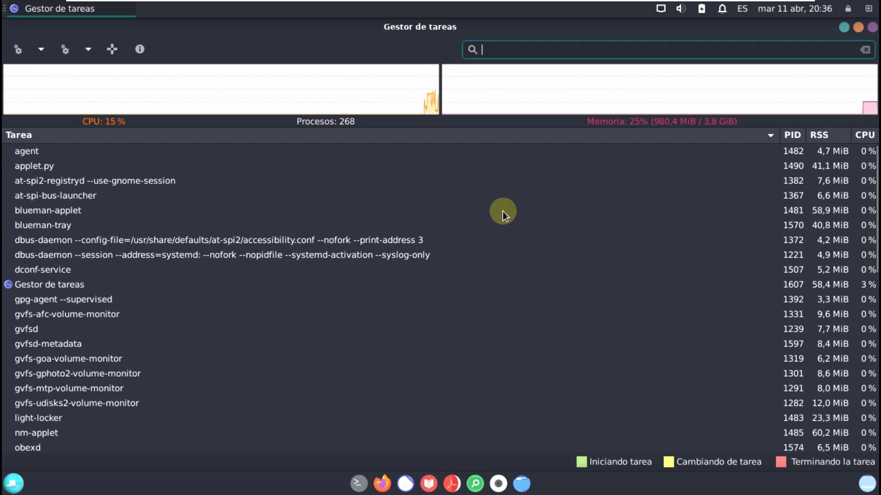
Scroll the 268-process list, enlarge the CPU and memory graphs, then close Gestor de tareas
scroll(442, 228, "down", 9)
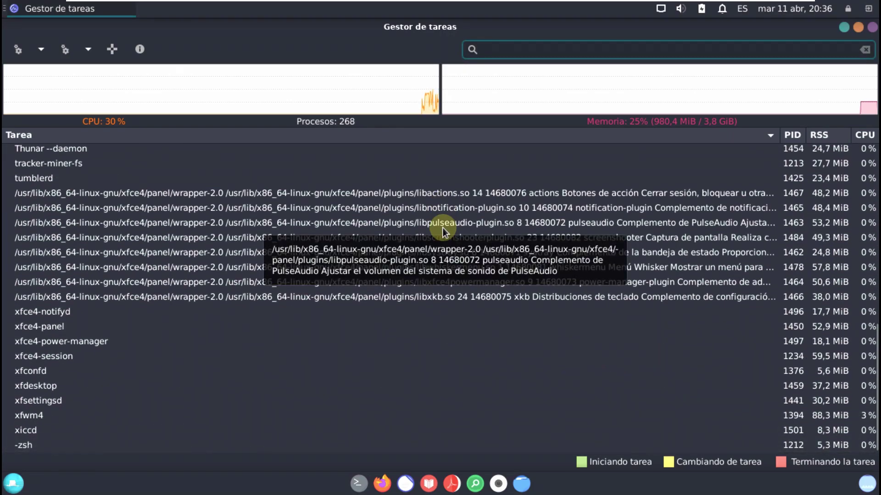
scroll(442, 227, "up", 9)
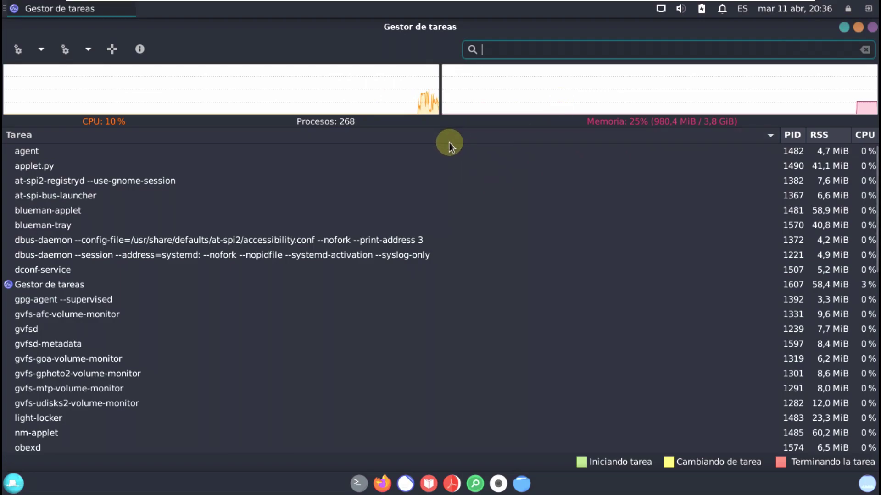
left_click_drag(448, 128, 458, 233)
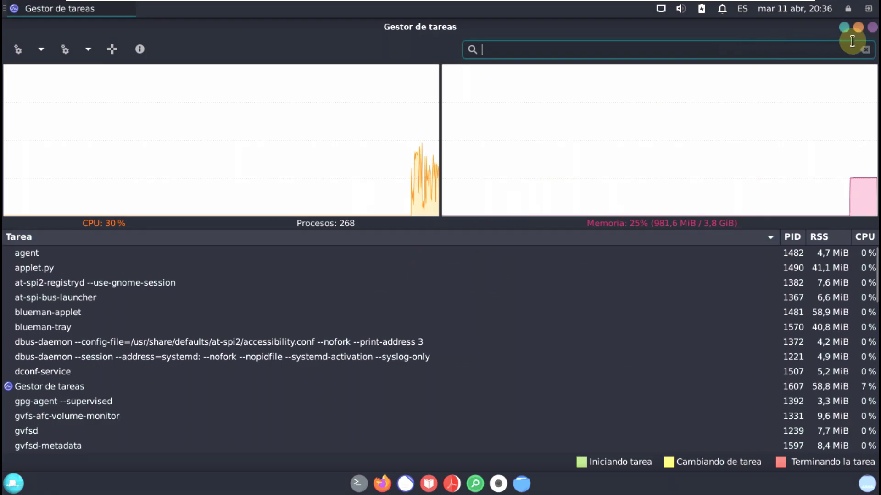
left_click(872, 27)
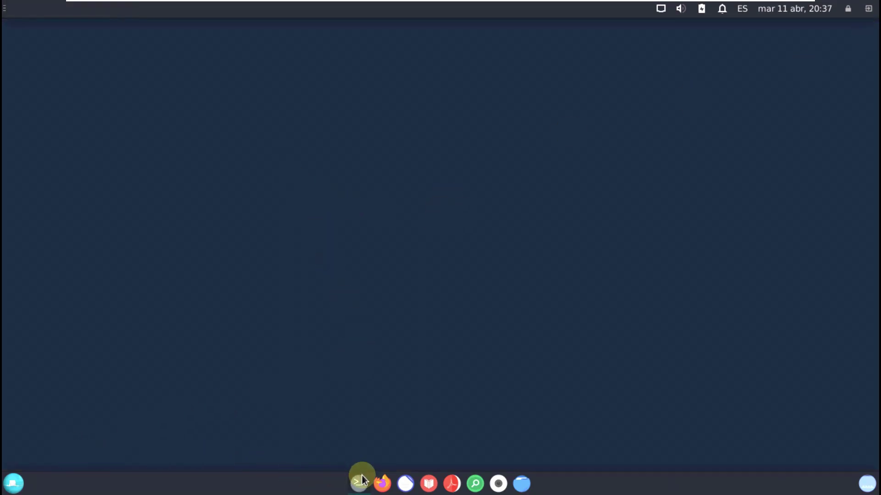
Open a maximized Xfce Terminal and check its Ayuda > Acerca de box
key("ctrl+alt+t")
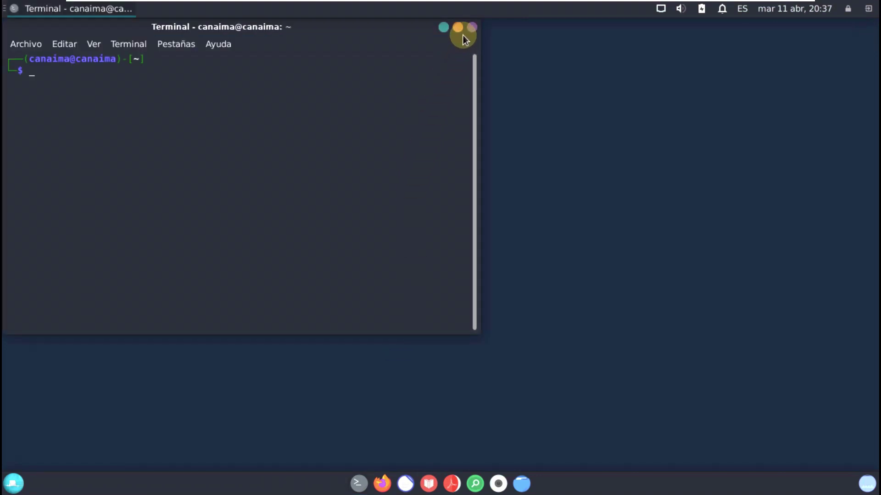
left_click(458, 29)
left_click(216, 45)
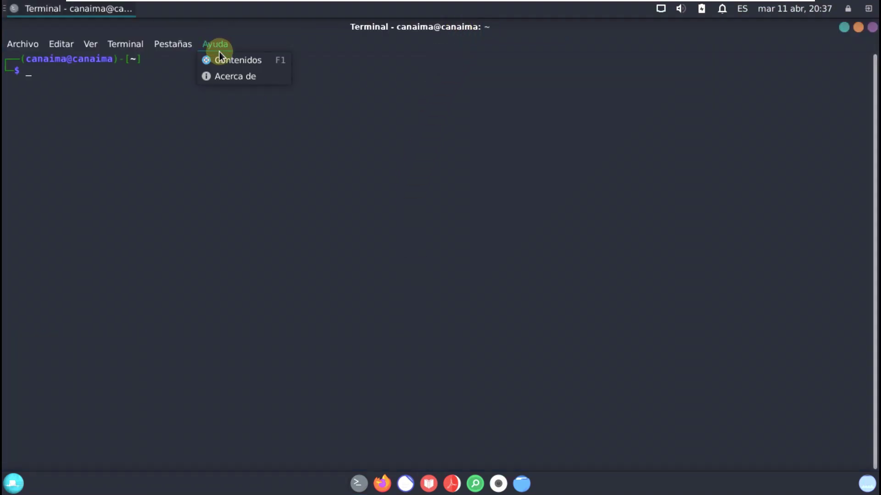
left_click(220, 75)
left_click(564, 152)
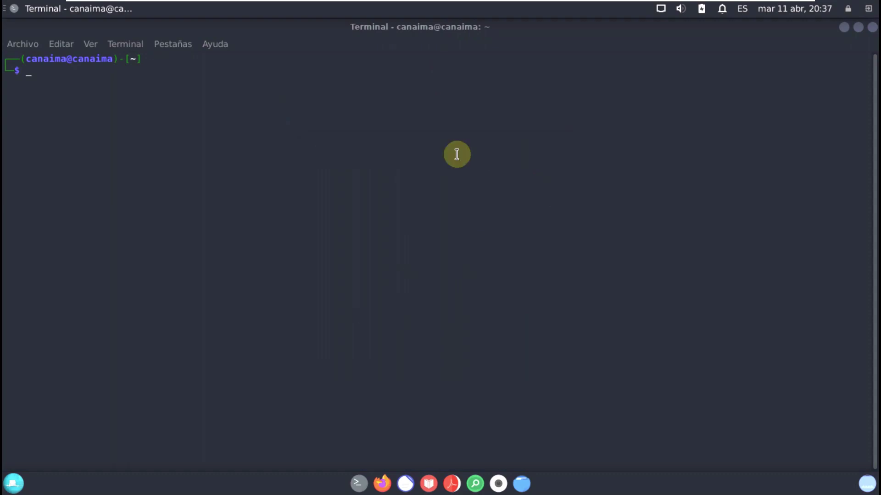
Run inxi 'sv8, leaving an open quote, and enter inxi -sv8 at the quote> prompt
type("inxi 'sv8")
key("Return")
type("in")
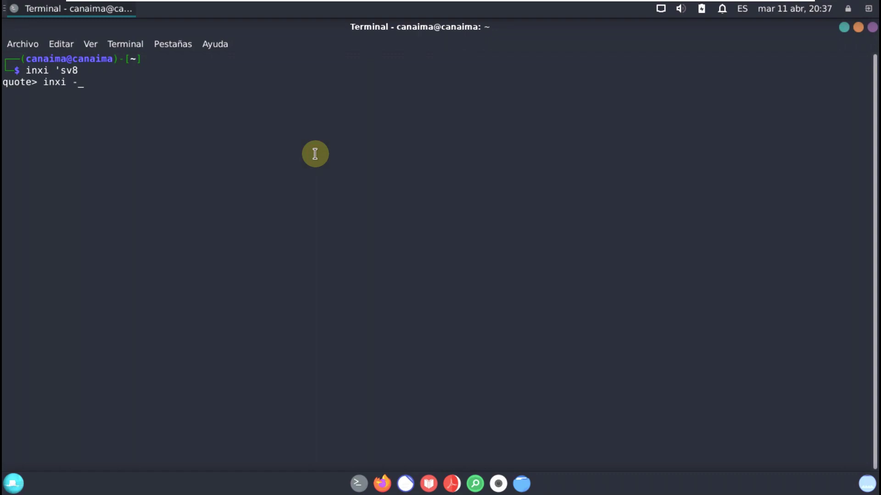
key("Return")
left_click(24, 47)
In a new terminal tab, try inxi -sv8 (not found), then run neofetch
left_click(36, 58)
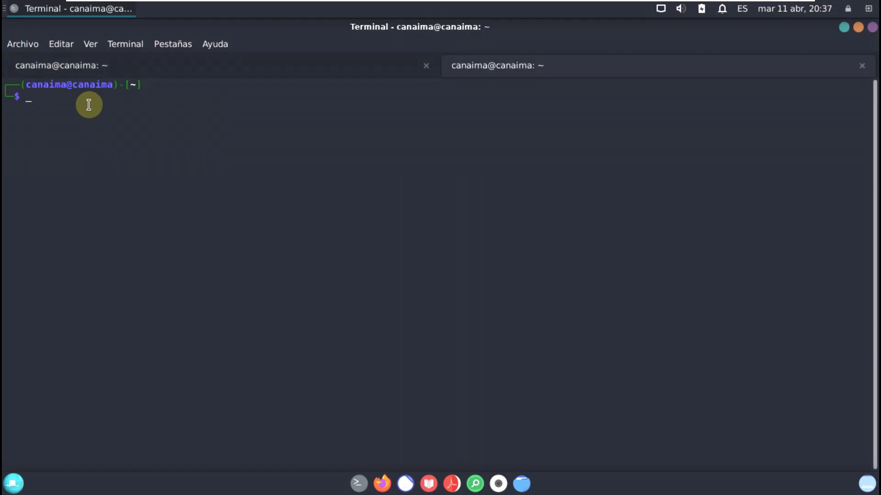
type("inxi -sv8")
key("Return")
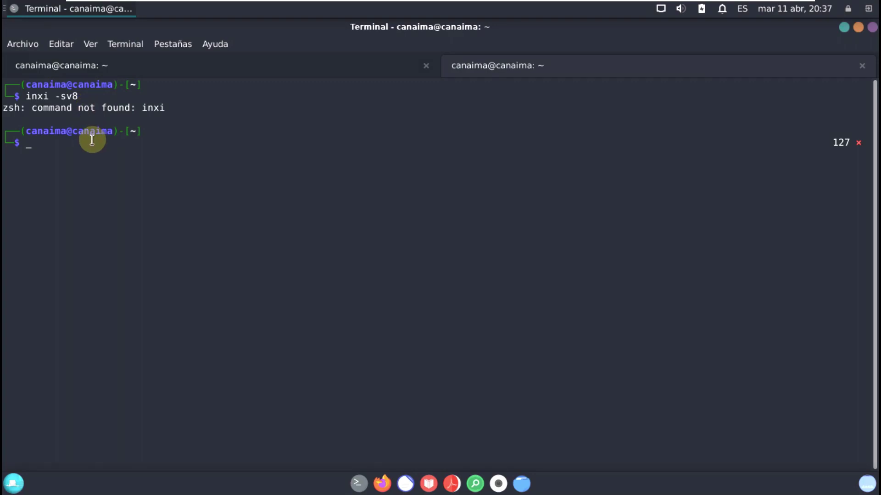
type("neofetch")
key("Return")
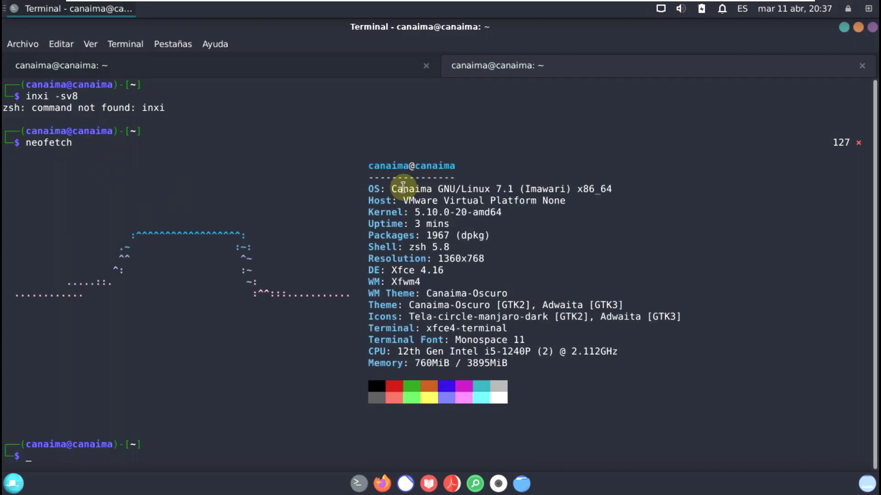
Highlight neofetch's OS Canaima GNU/Linux 7, Kernel 5.10.0-20-amd64 and DE Xfce 4.16 lines
left_click_drag(393, 190, 502, 190)
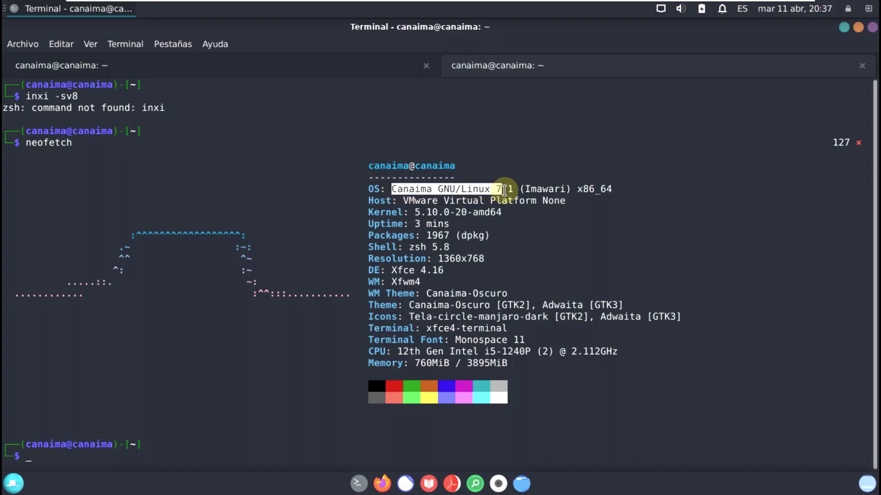
left_click_drag(566, 189, 529, 188)
left_click(542, 212)
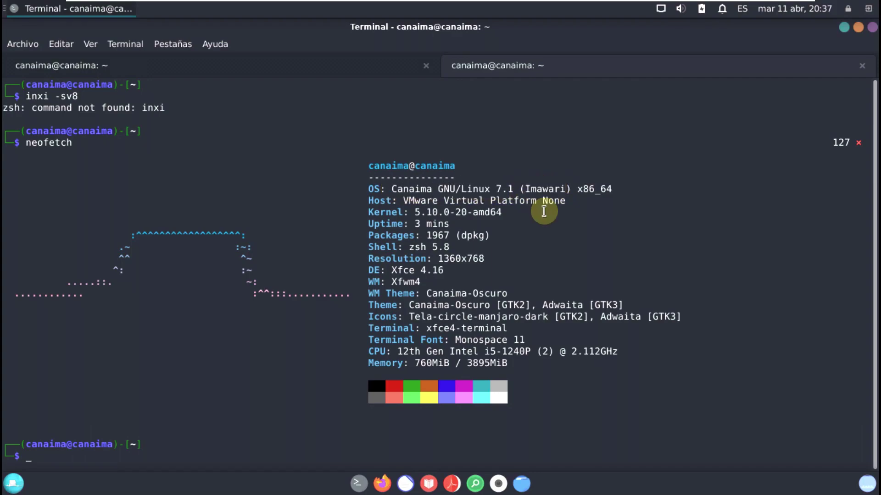
left_click_drag(374, 213, 362, 212)
left_click_drag(419, 217, 501, 211)
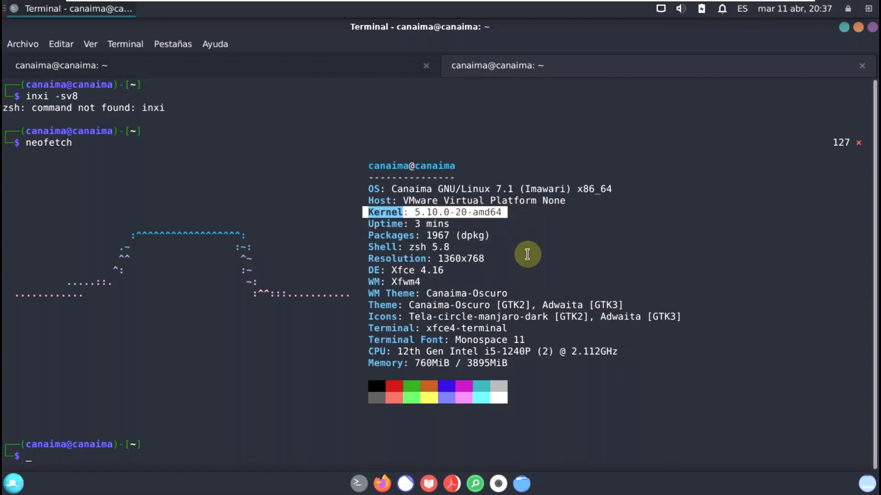
left_click(511, 226)
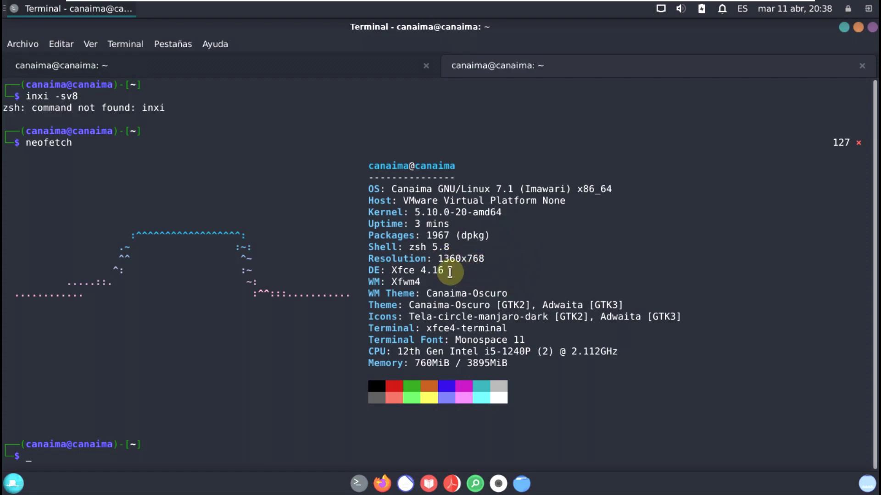
left_click_drag(448, 270, 369, 271)
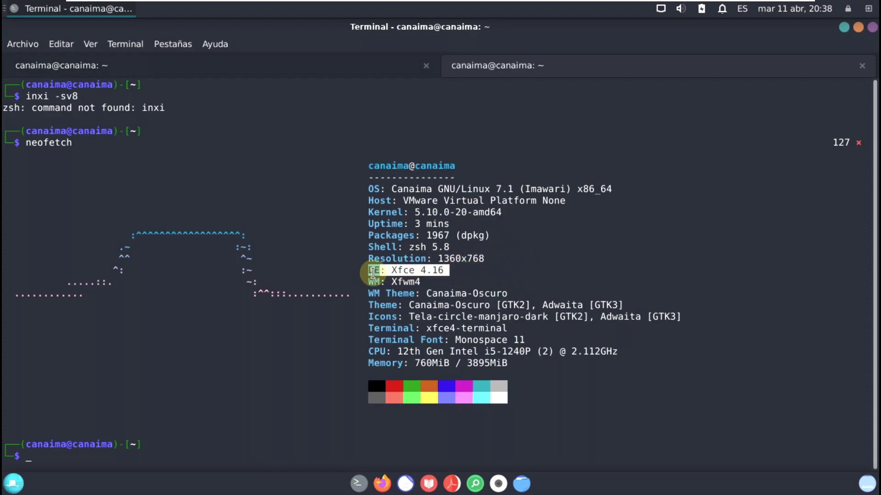
left_click_drag(452, 270, 370, 269)
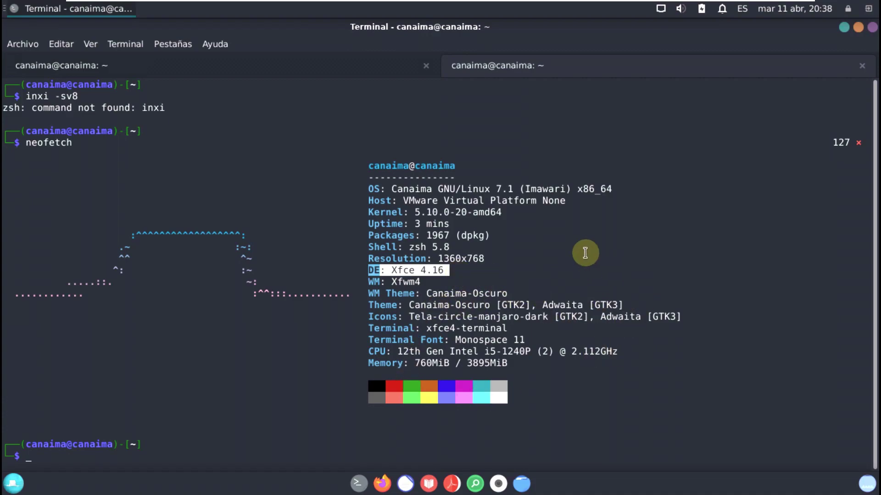
left_click(540, 323)
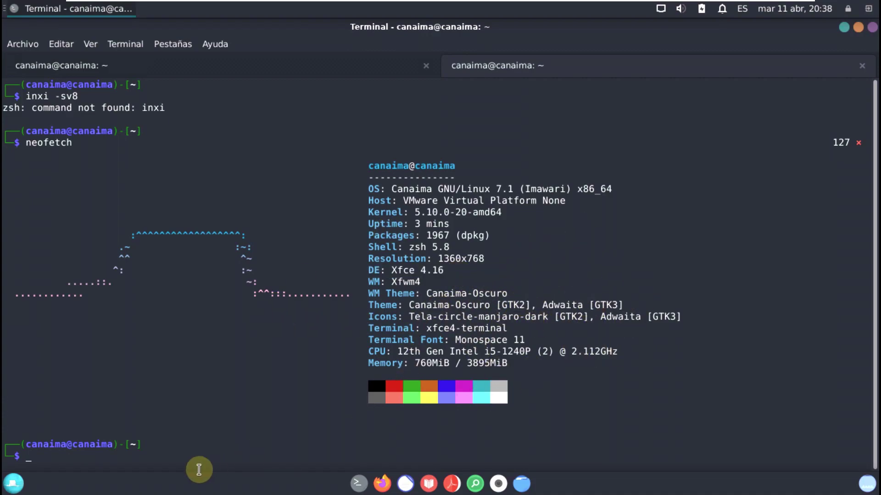
Run htop and scroll through its list of 78 tasks
type("htp")
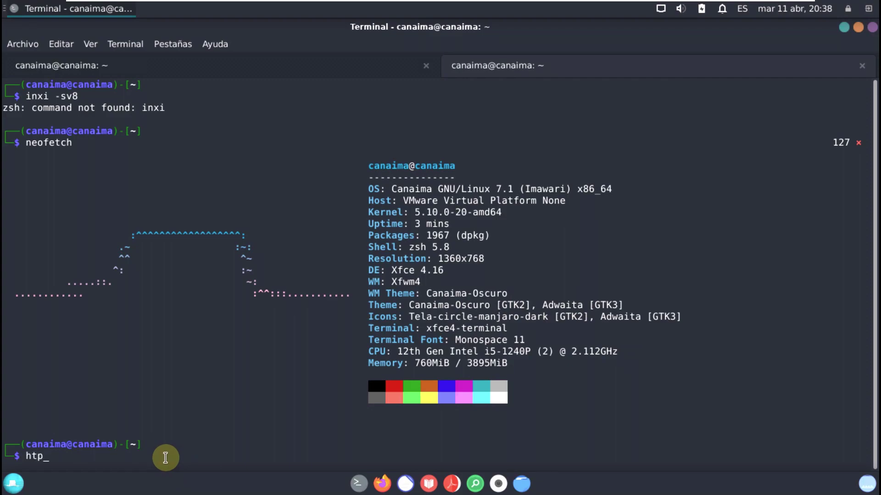
key("BackSpace")
type("op")
key("Return")
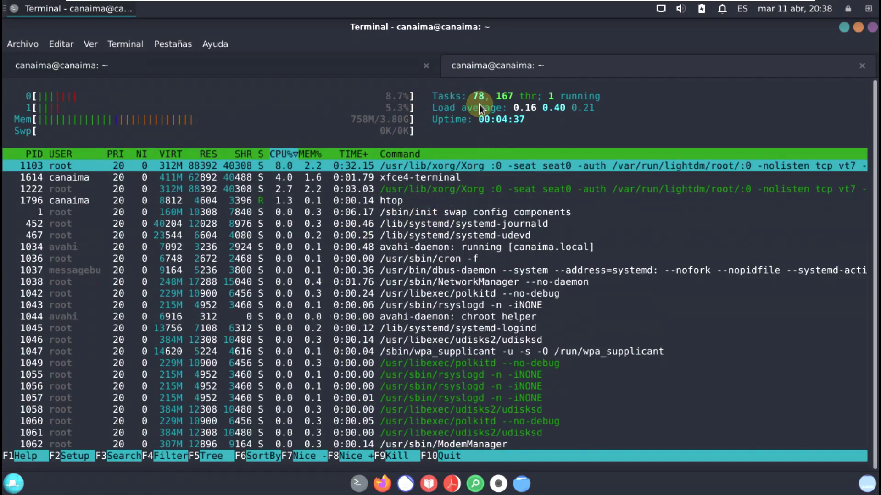
scroll(483, 312, "down", 10)
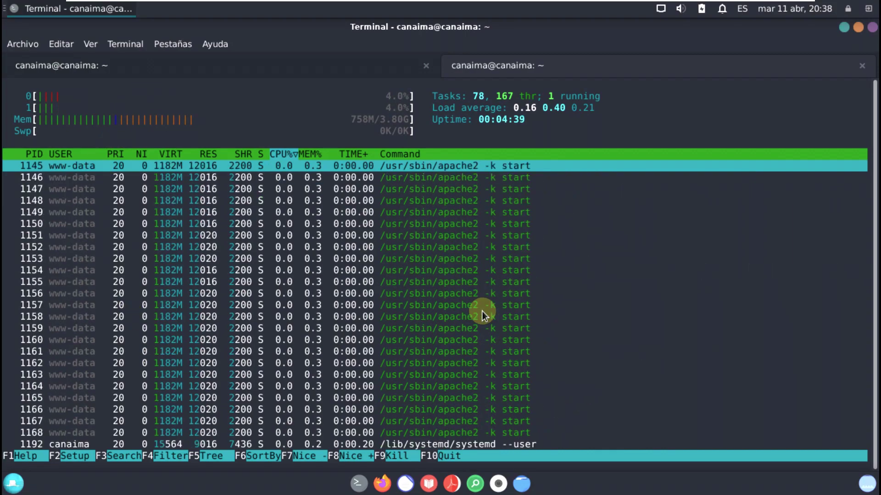
scroll(483, 312, "down", 6)
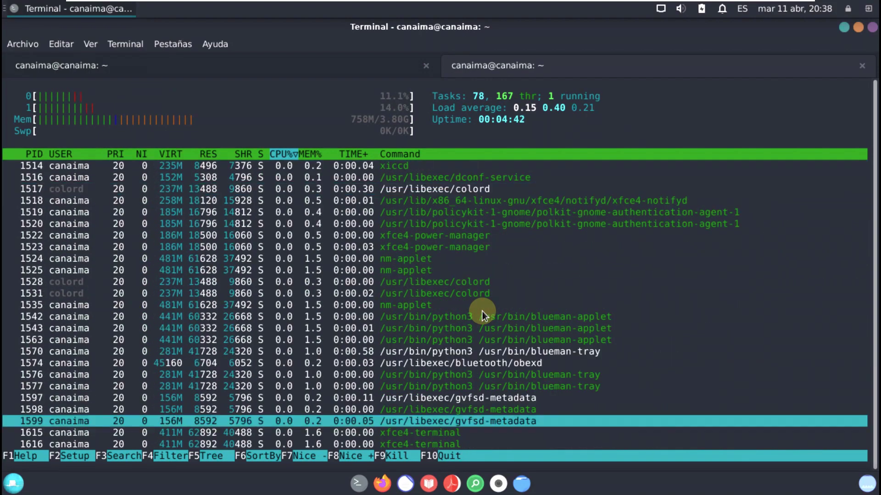
Check the terminal version 0.8.10 in Acerca de, then close the window with all tabs
left_click(213, 46)
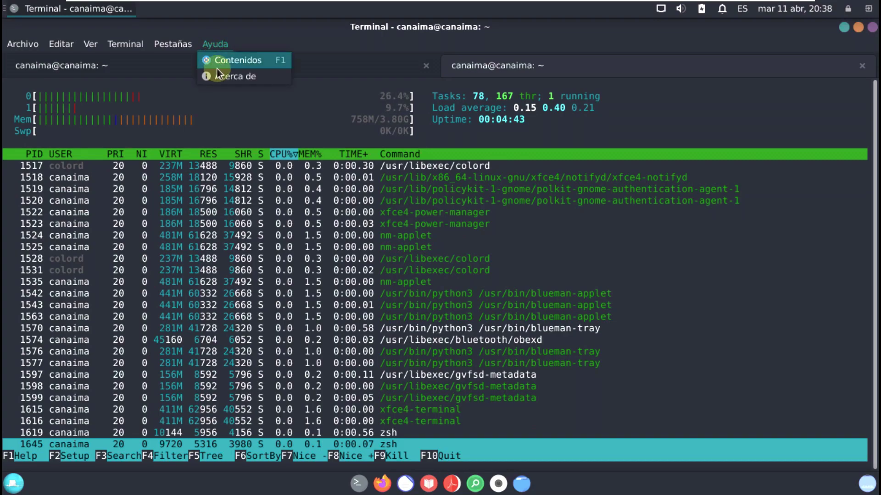
left_click(224, 75)
left_click_drag(465, 285, 397, 287)
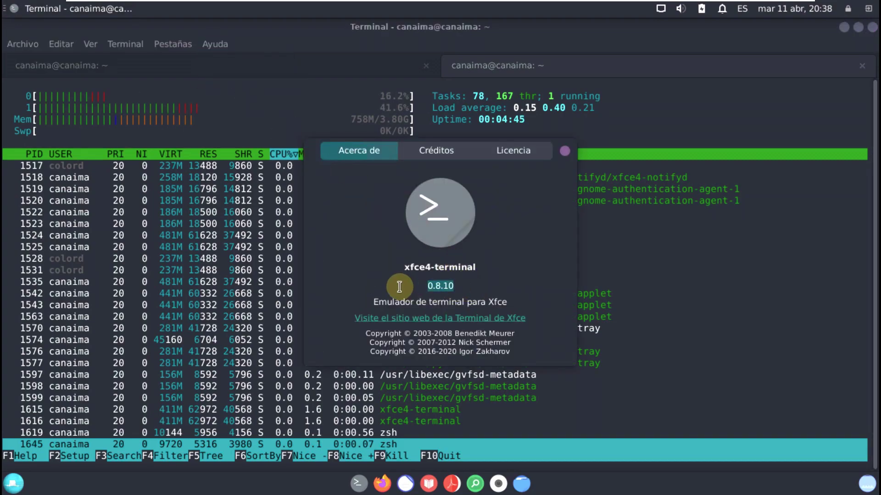
left_click(563, 151)
left_click(871, 28)
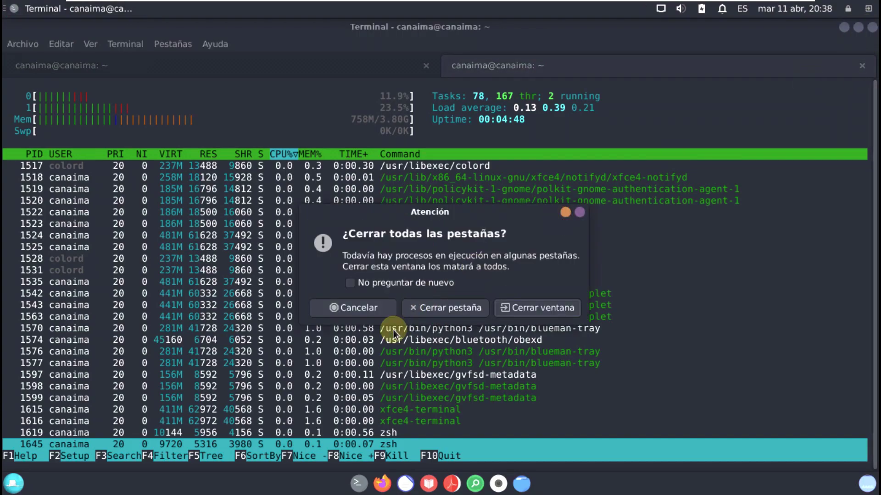